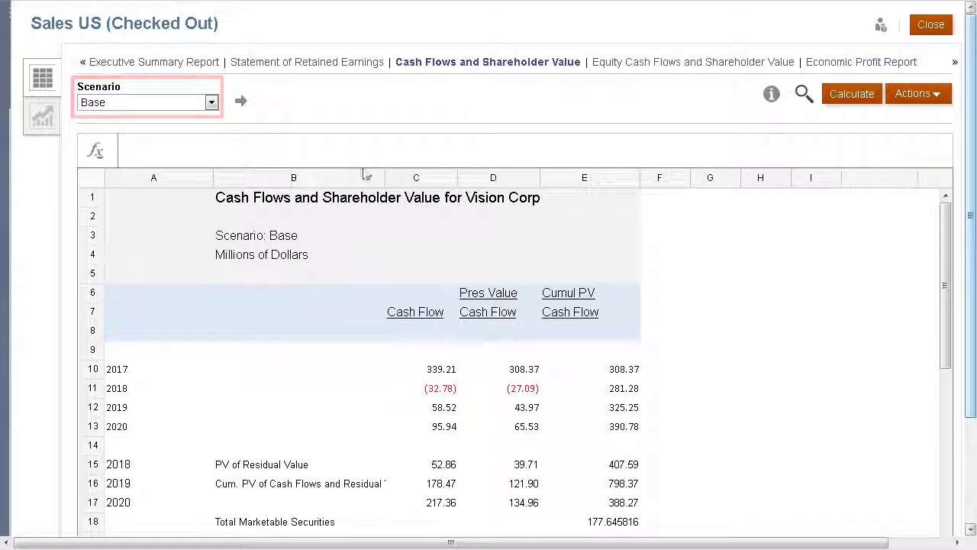
Step: Switch the Cash Flows and Shareholder Value report from Base to the Upside Case scenario
{"action": "left_click", "coordinate": [212, 103]}
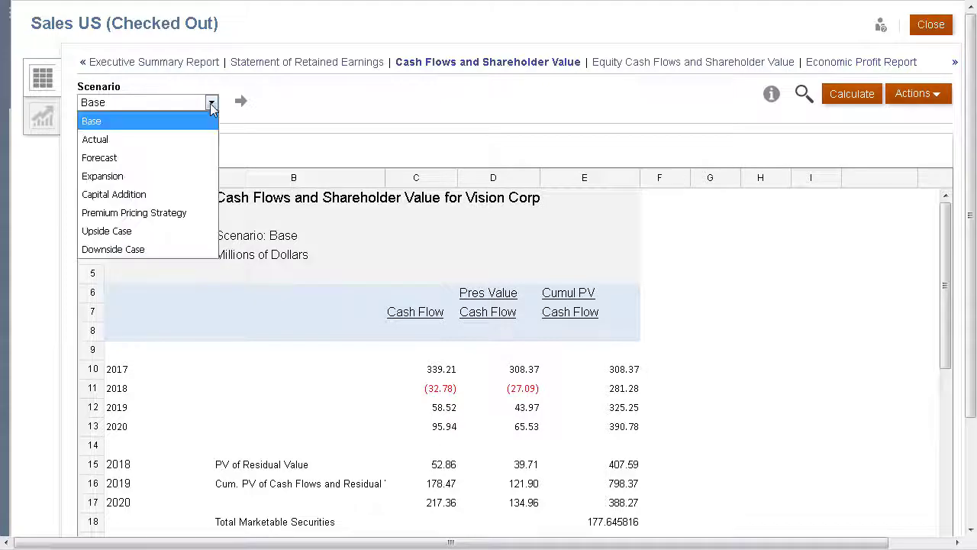
{"action": "left_click", "coordinate": [154, 229]}
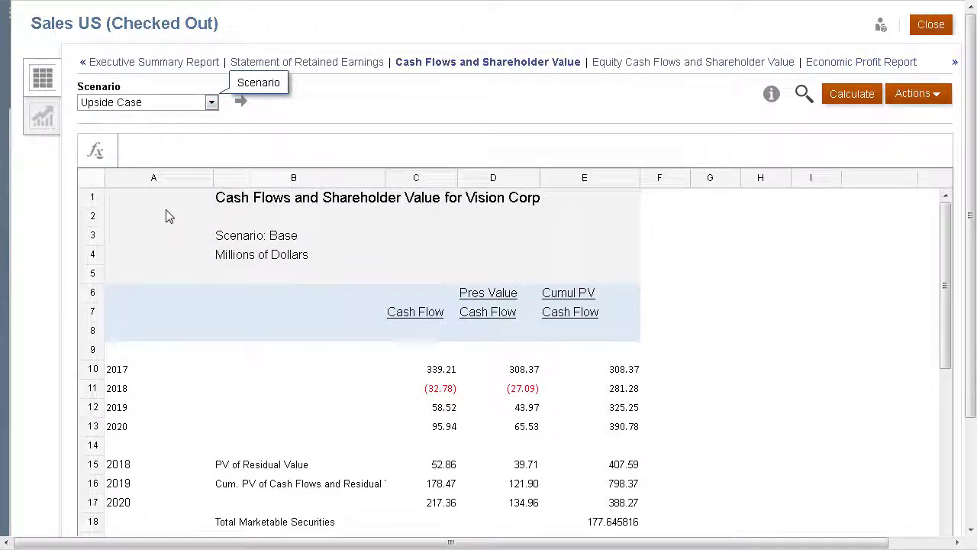
{"action": "left_click", "coordinate": [242, 104]}
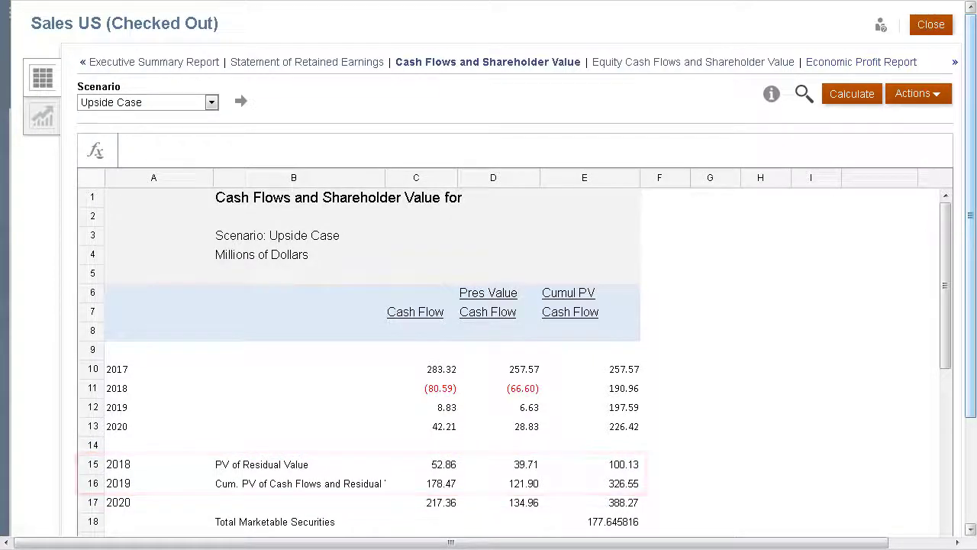
Step: Review the Upside Case scenario's Edit Scenario settings in Scenario Manager, including its Base inheritance
{"action": "left_click", "coordinate": [936, 94]}
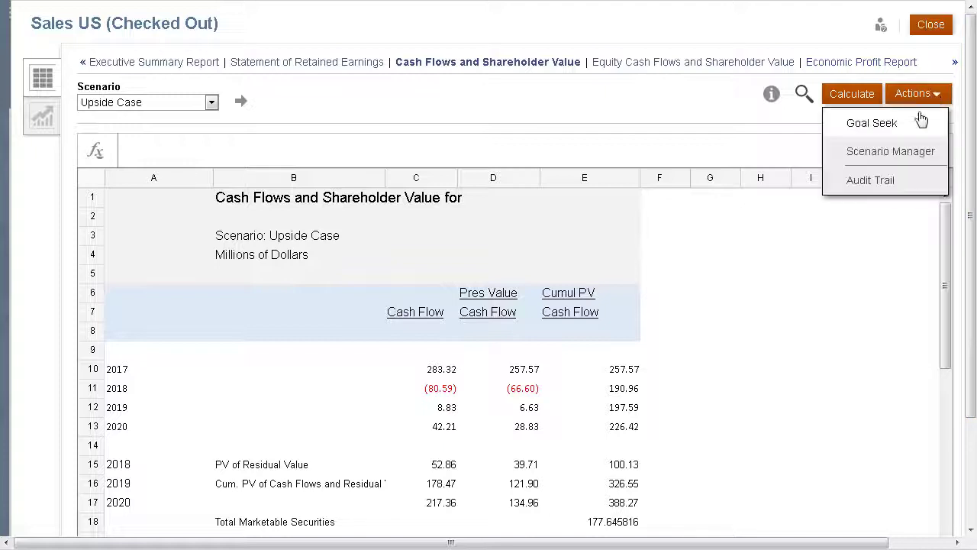
{"action": "left_click", "coordinate": [908, 153]}
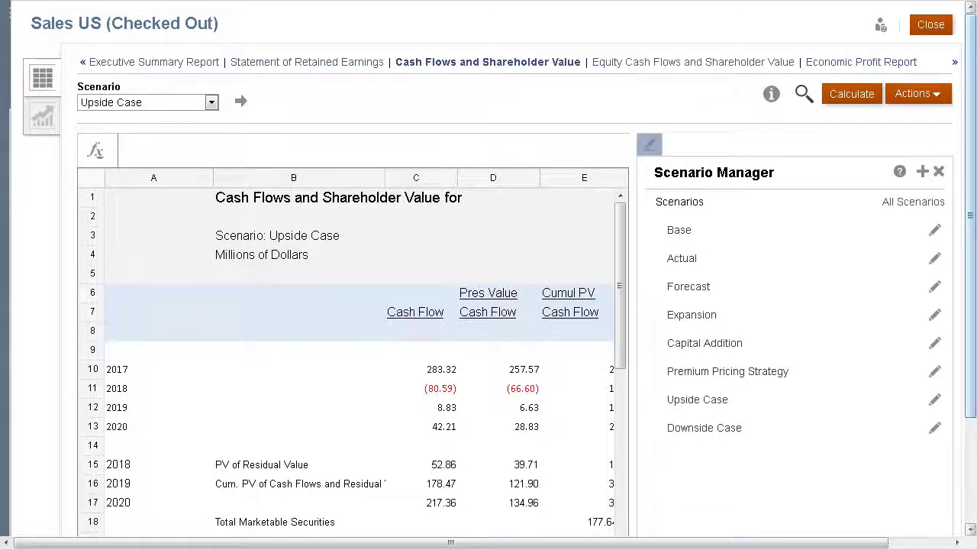
{"action": "left_click", "coordinate": [934, 399]}
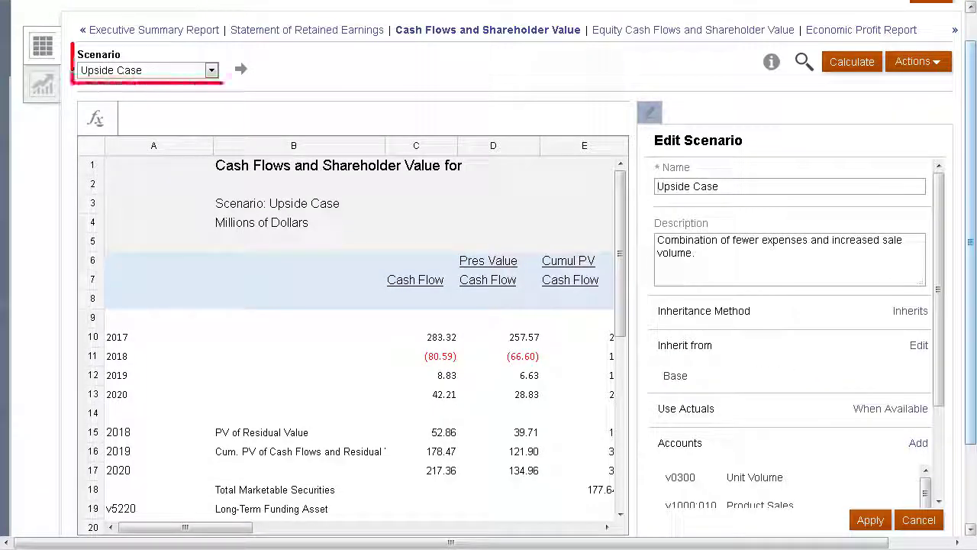
{"action": "left_click_drag", "start_coordinate": [941, 407], "coordinate": [933, 499]}
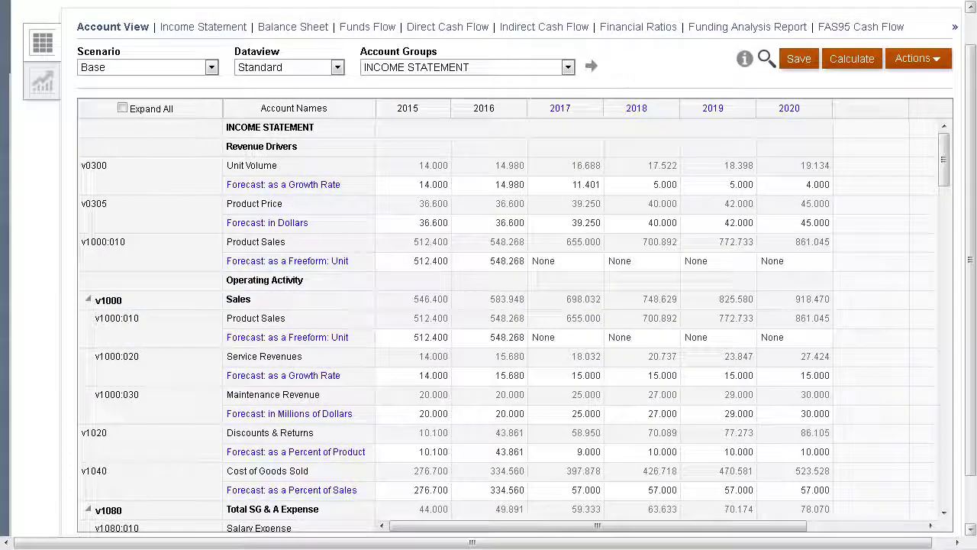
Step: Add a new scenario in Scenario Manager named 'High Growth' with description 'High'
{"action": "left_click", "coordinate": [939, 59]}
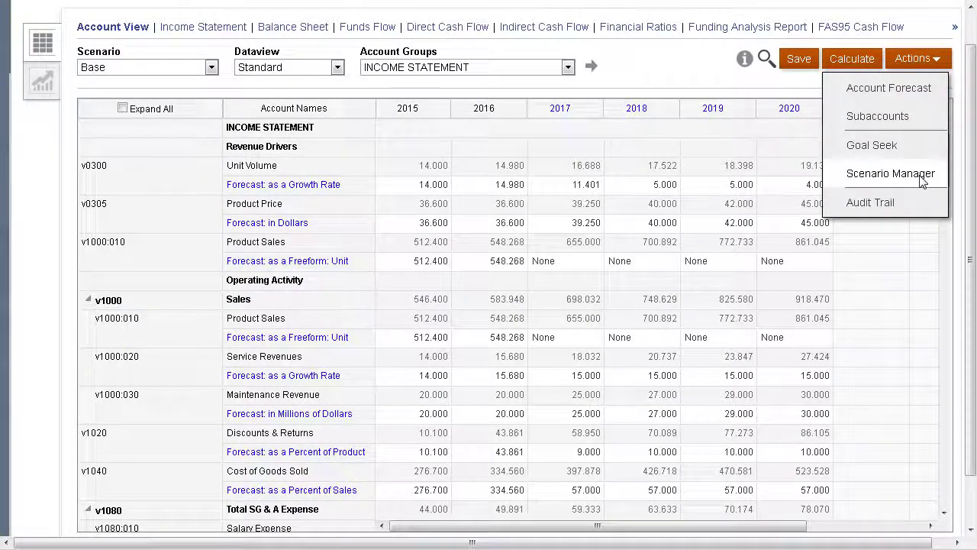
{"action": "left_click", "coordinate": [918, 172]}
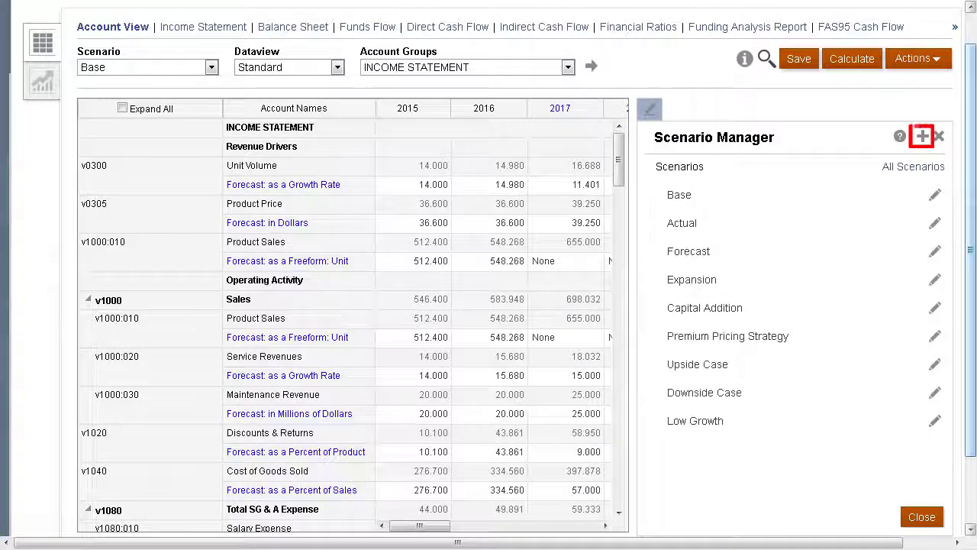
{"action": "left_click", "coordinate": [922, 136]}
{"action": "left_click_drag", "start_coordinate": [717, 183], "coordinate": [656, 185]}
{"action": "type", "text": "High Growth"}
{"action": "left_click_drag", "start_coordinate": [794, 242], "coordinate": [656, 237]}
{"action": "type", "text": "High"}
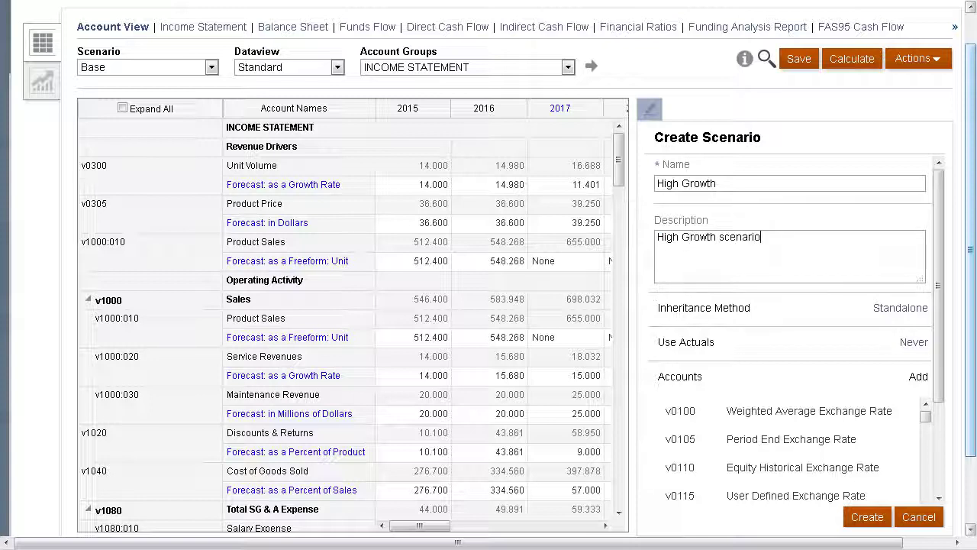
Step: Set the inheritance method to Inherits from Upside Case and begin choosing accounts
{"action": "left_click", "coordinate": [915, 309]}
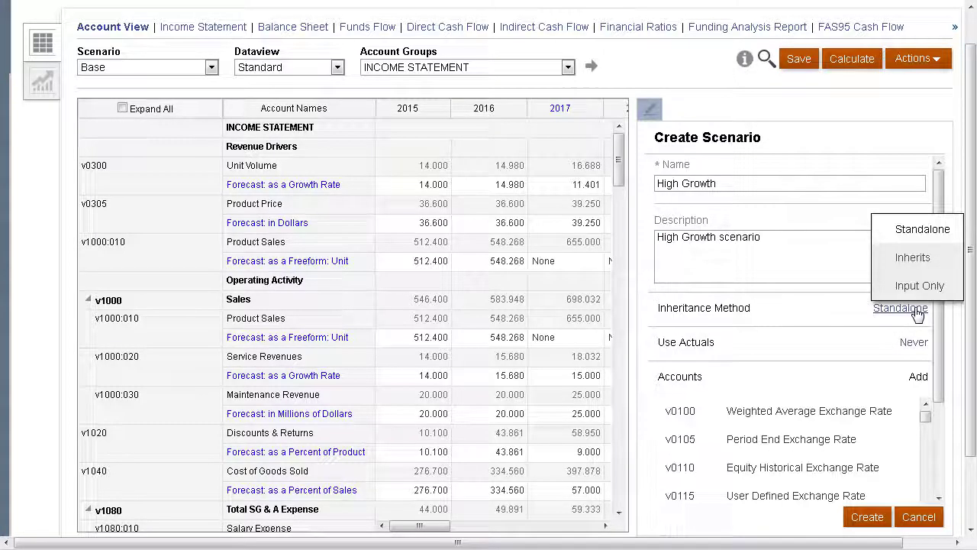
{"action": "left_click", "coordinate": [920, 261]}
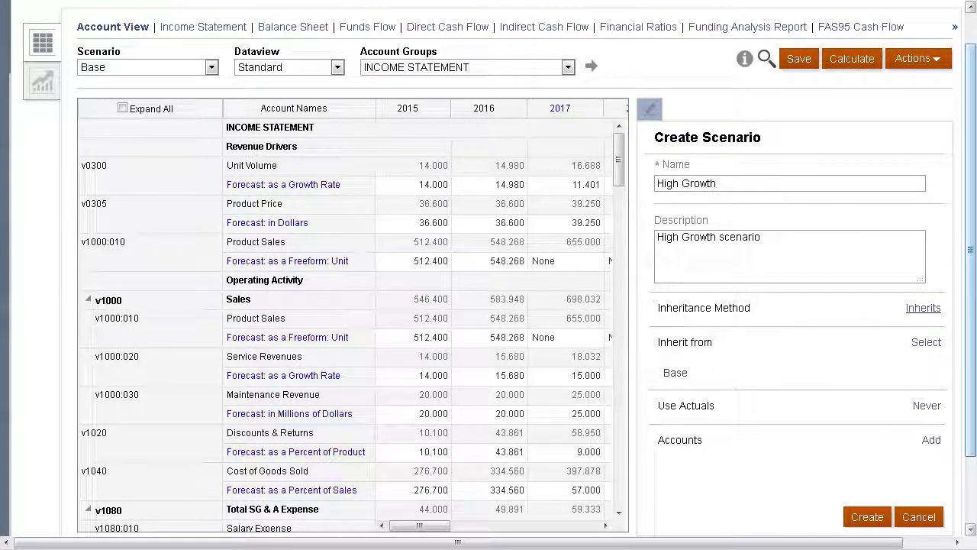
{"action": "left_click", "coordinate": [927, 343]}
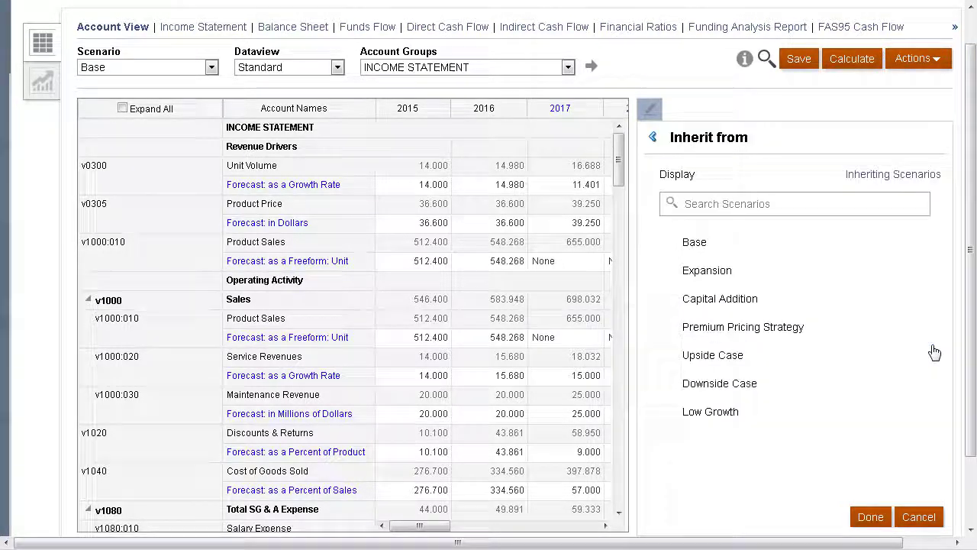
{"action": "left_click", "coordinate": [665, 361]}
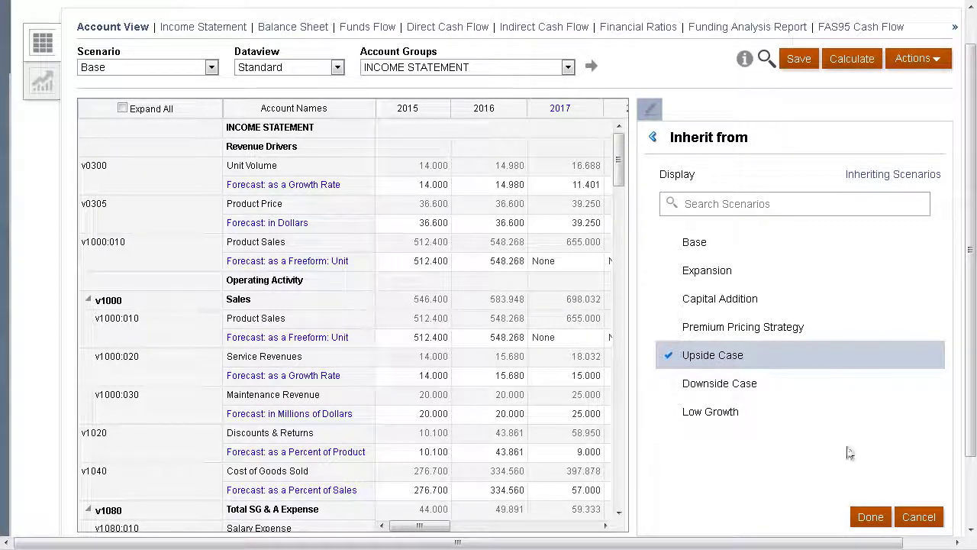
{"action": "left_click", "coordinate": [870, 516]}
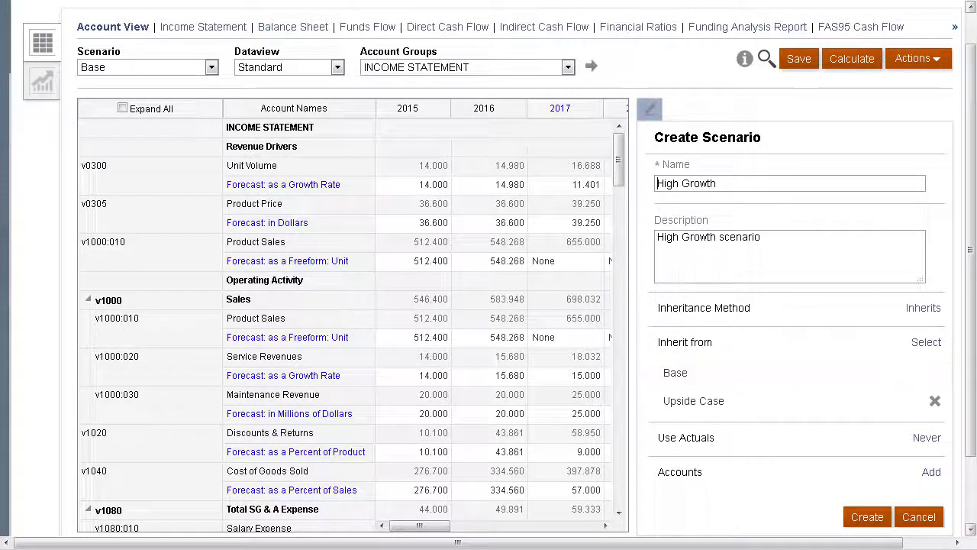
{"action": "left_click", "coordinate": [932, 473]}
Step: Add the v0300 Unit Volume and v0305 Product Price accounts, create the scenario, and close Scenario Manager
{"action": "left_click", "coordinate": [433, 336]}
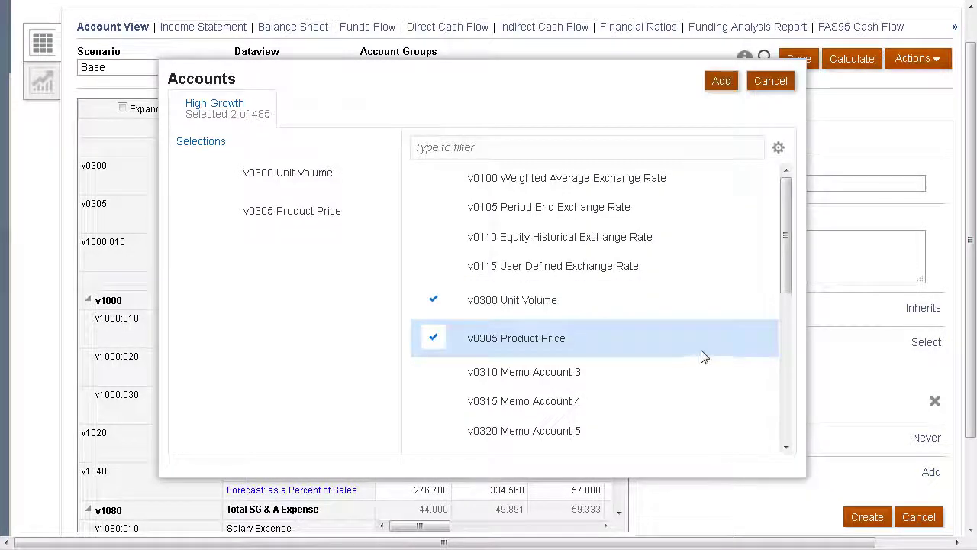
{"action": "left_click", "coordinate": [721, 82]}
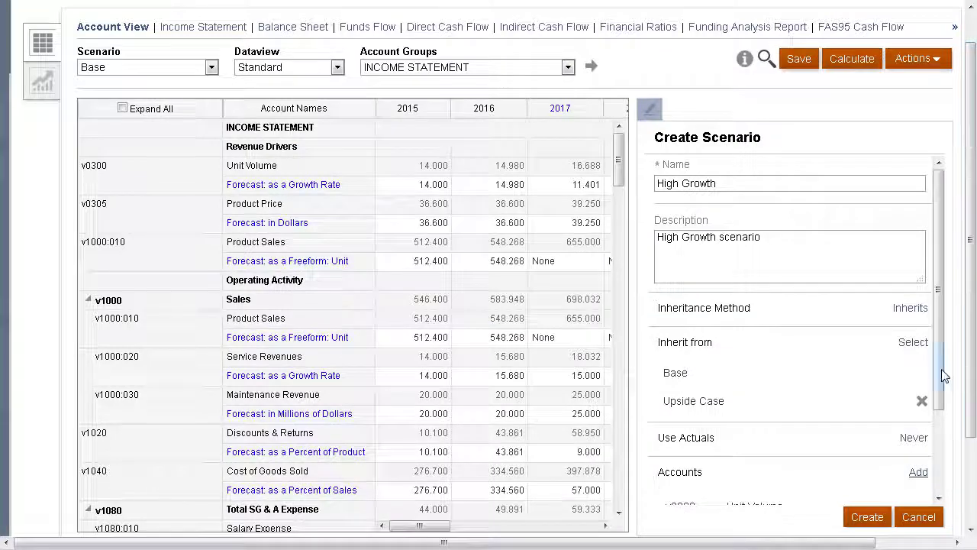
{"action": "scroll", "coordinate": [939, 454], "scroll_direction": "down", "scroll_amount": 3}
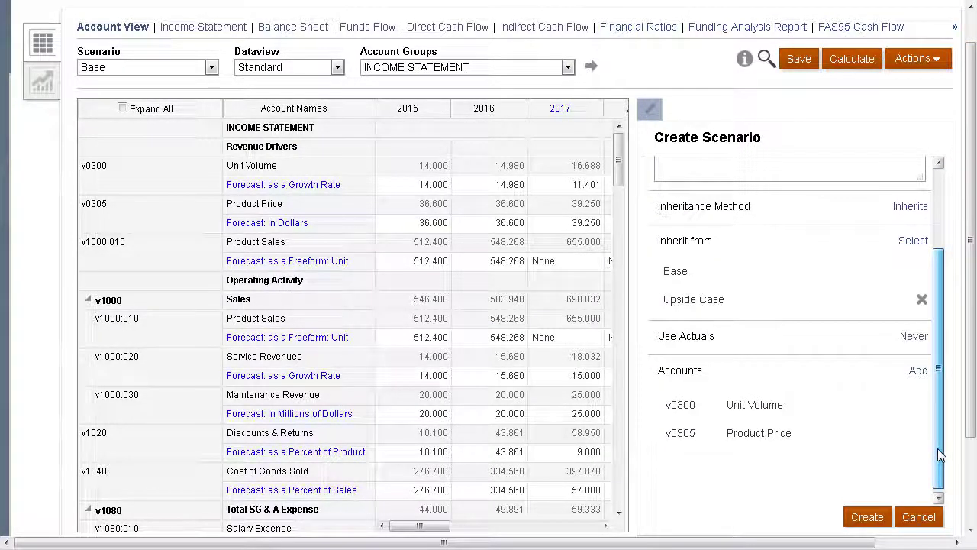
{"action": "scroll", "coordinate": [939, 454], "scroll_direction": "up", "scroll_amount": 3}
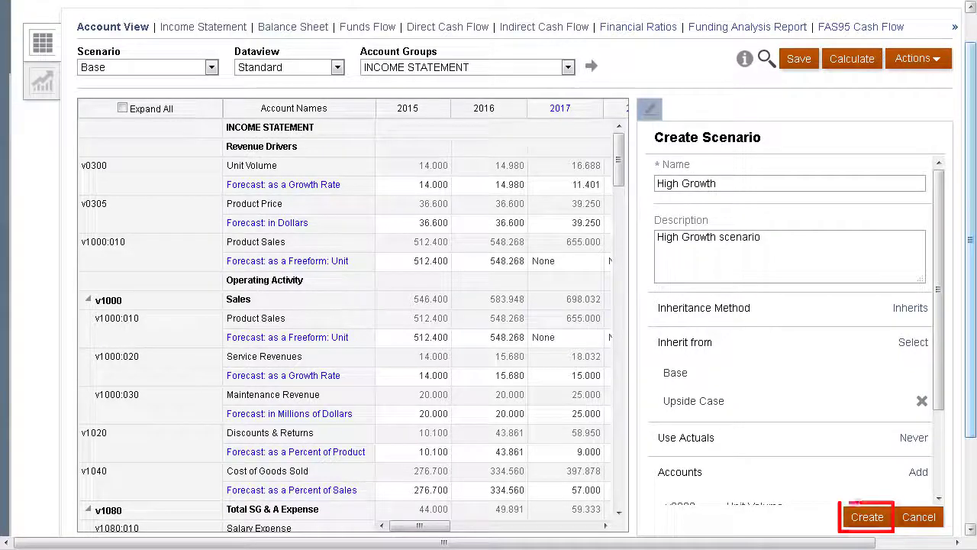
{"action": "left_click", "coordinate": [867, 517]}
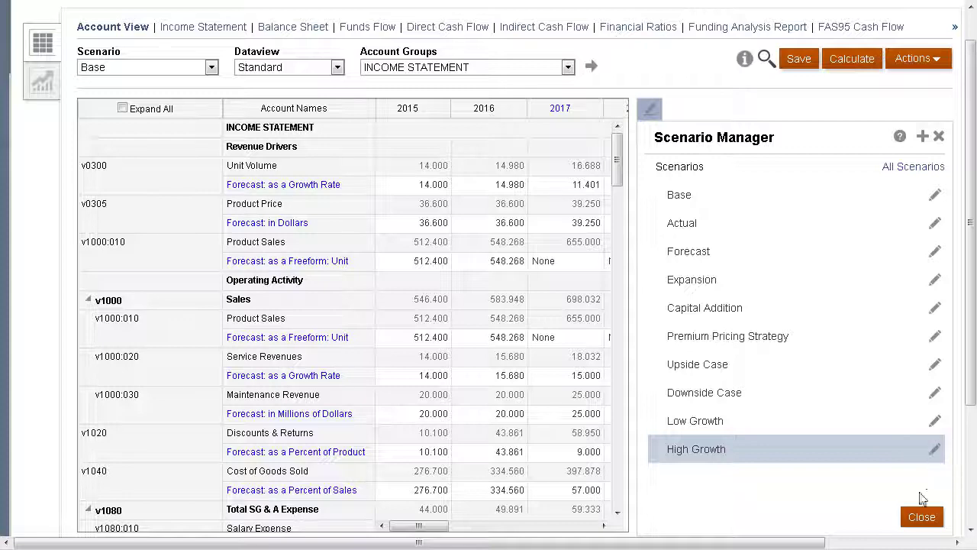
{"action": "left_click", "coordinate": [921, 517]}
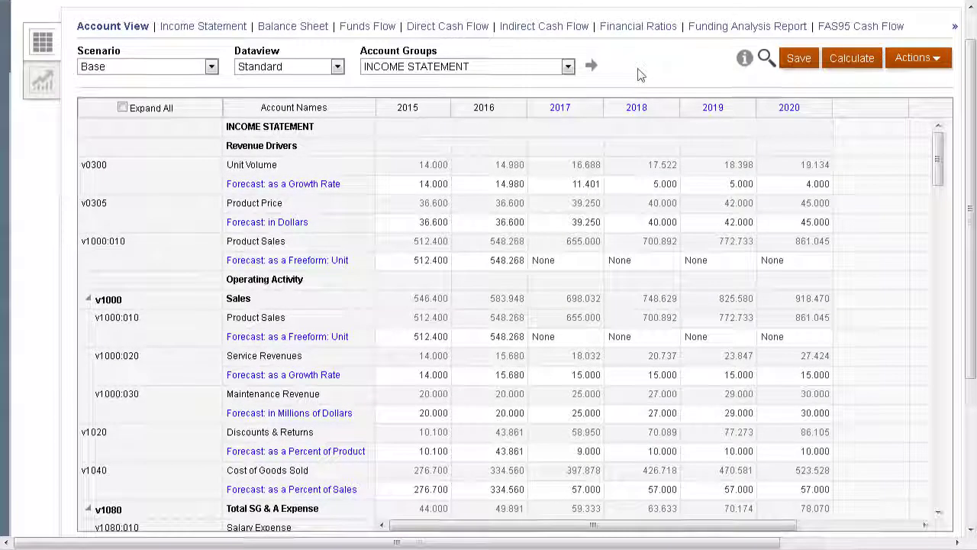
Step: Show the High Growth scenario in the grid with Account Groups set to Current Scenario Only
{"action": "left_click", "coordinate": [211, 66]}
{"action": "left_click", "coordinate": [160, 250]}
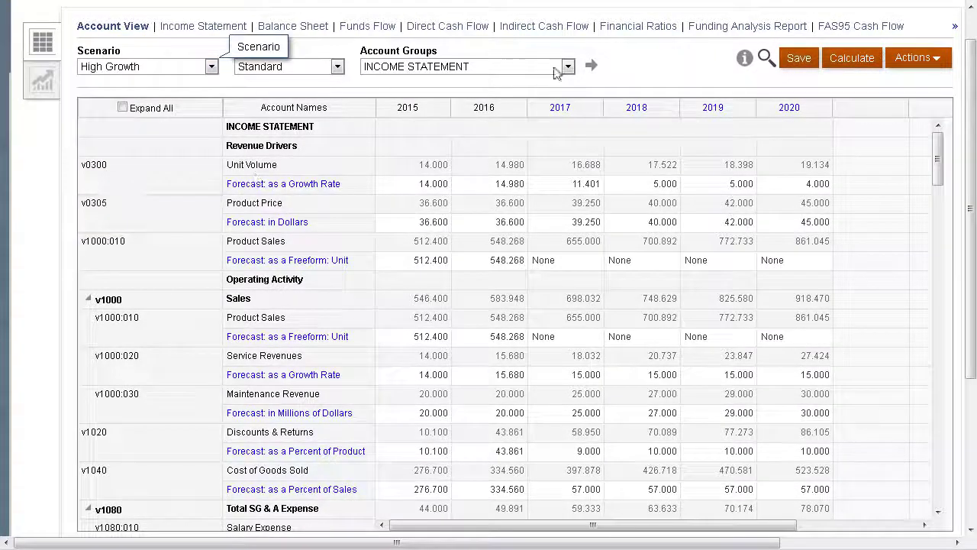
{"action": "left_click", "coordinate": [568, 66]}
{"action": "left_click", "coordinate": [457, 137]}
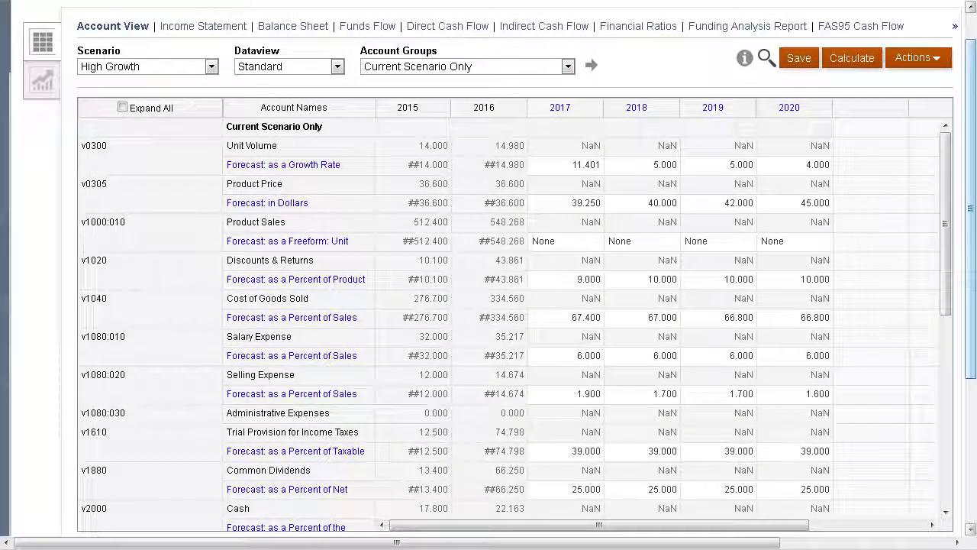
Step: Calculate the current scenario and save the High Growth values
{"action": "left_click", "coordinate": [853, 61]}
{"action": "left_click", "coordinate": [848, 83]}
{"action": "left_click", "coordinate": [798, 58]}
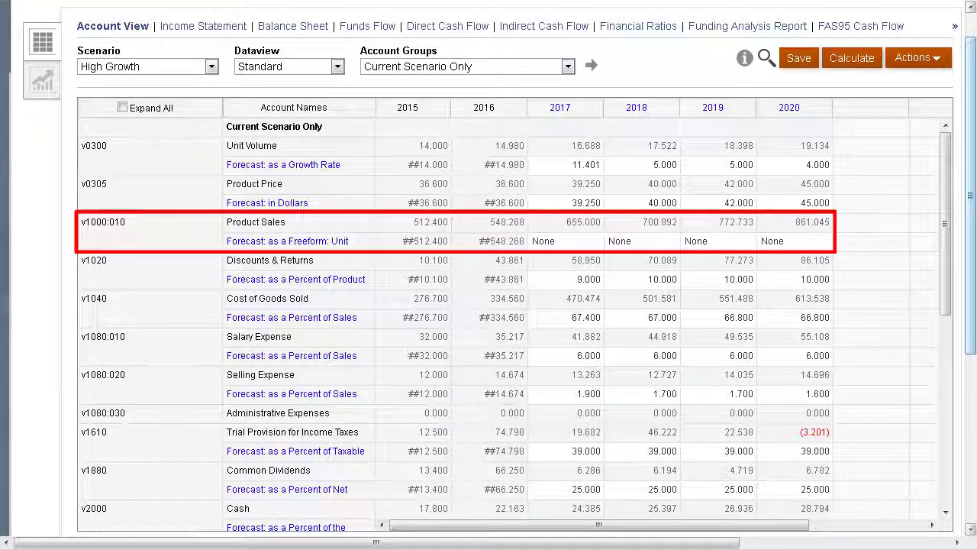
{"action": "left_click", "coordinate": [203, 26]}
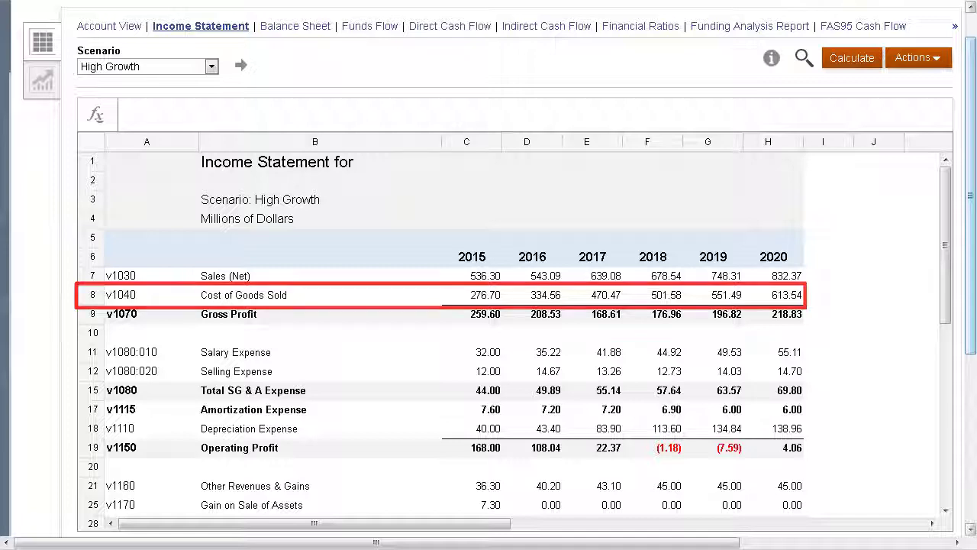
{"action": "left_click", "coordinate": [132, 29]}
{"action": "left_click", "coordinate": [615, 165]}
Step: Enter 12, 14 and 16 as the 2018–2020 Unit Volume growth rates
{"action": "type", "text": "12"}
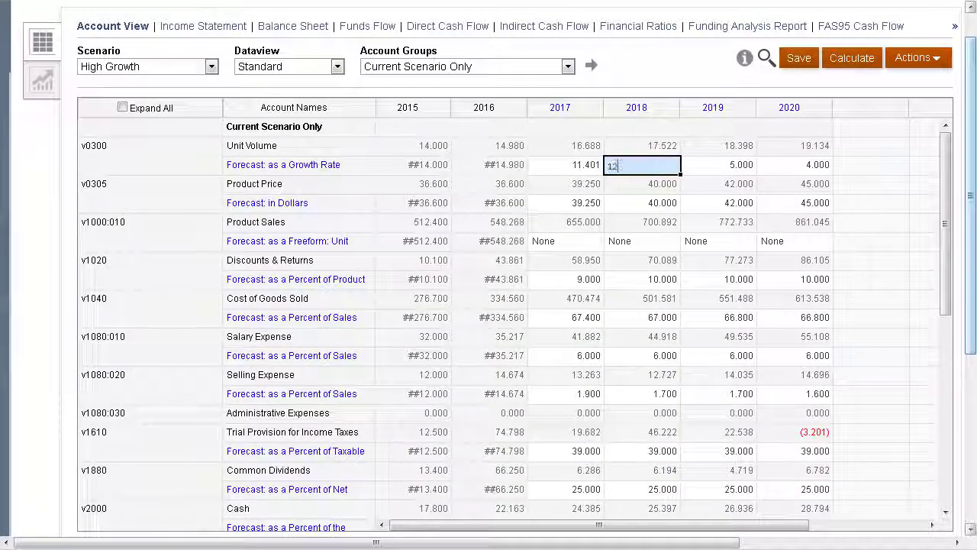
{"action": "key", "text": "Tab"}
{"action": "type", "text": "14"}
{"action": "key", "text": "Tab"}
{"action": "type", "text": "16"}
{"action": "key", "text": "Return"}
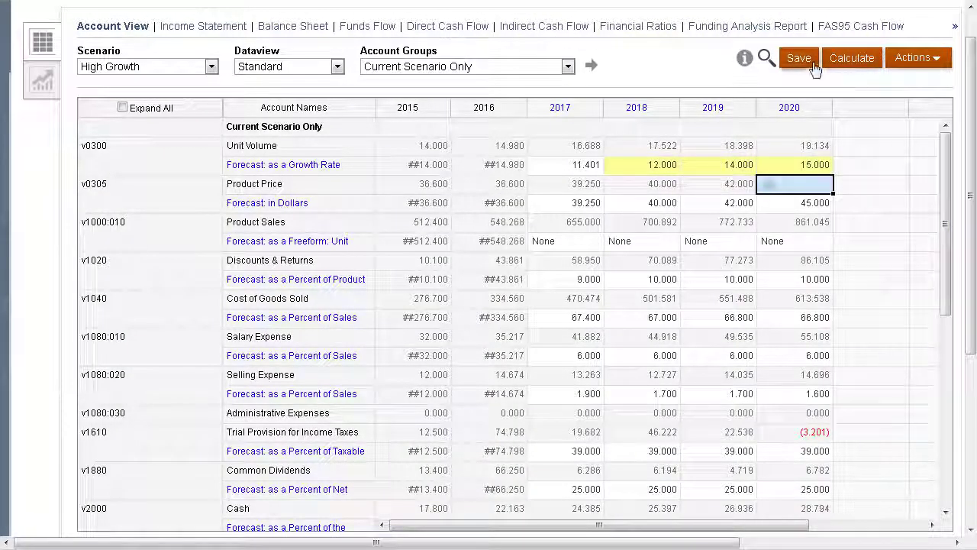
Step: Recalculate and save High Growth, check the Income Statement, then return to Account View
{"action": "left_click", "coordinate": [852, 58]}
{"action": "left_click", "coordinate": [845, 85]}
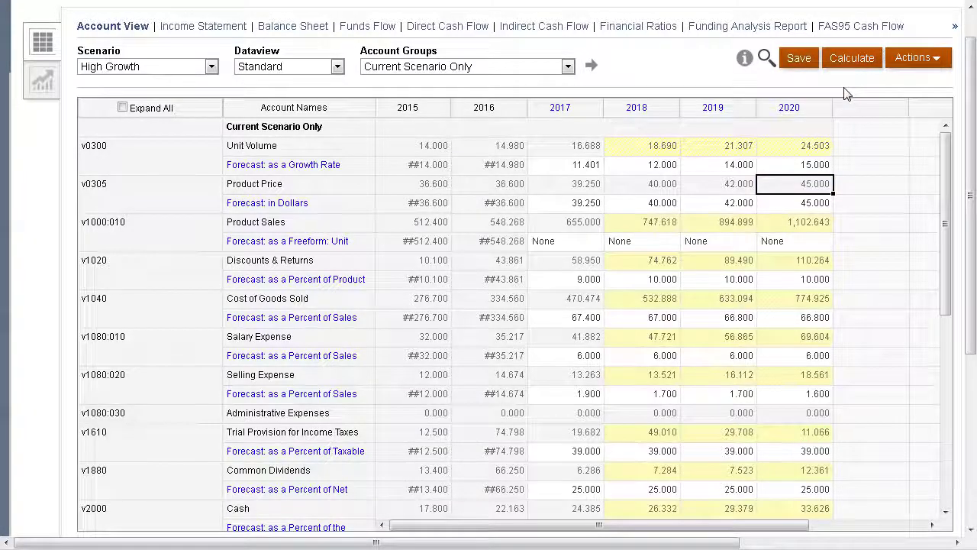
{"action": "left_click", "coordinate": [813, 64]}
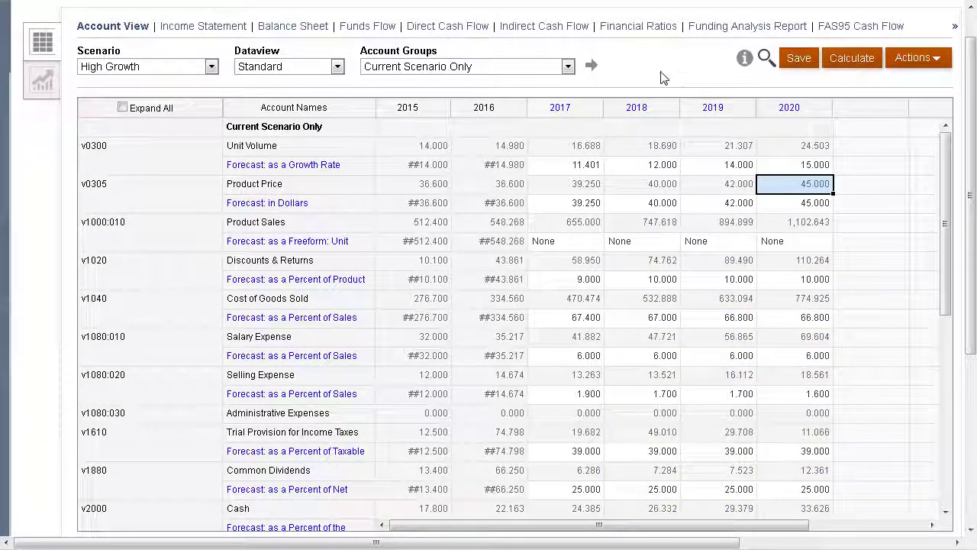
{"action": "left_click", "coordinate": [212, 29]}
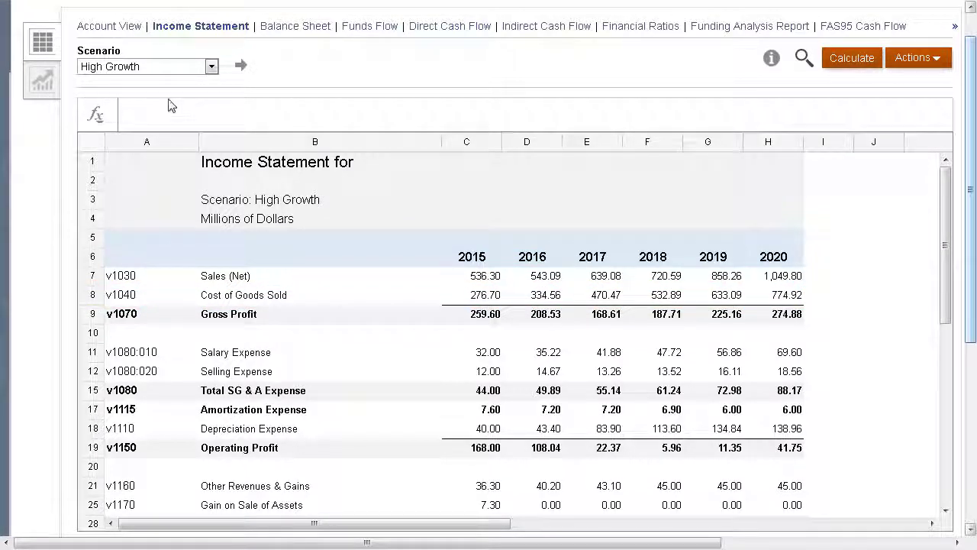
{"action": "left_click", "coordinate": [135, 30]}
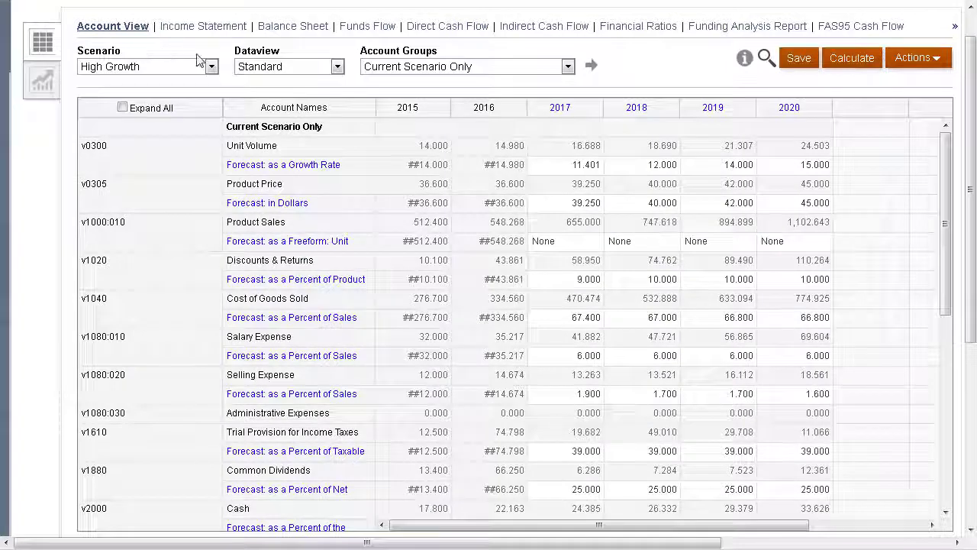
Step: Move High Growth to third place, right below Actual, in Scenario Manager and verify the order
{"action": "left_click", "coordinate": [211, 68]}
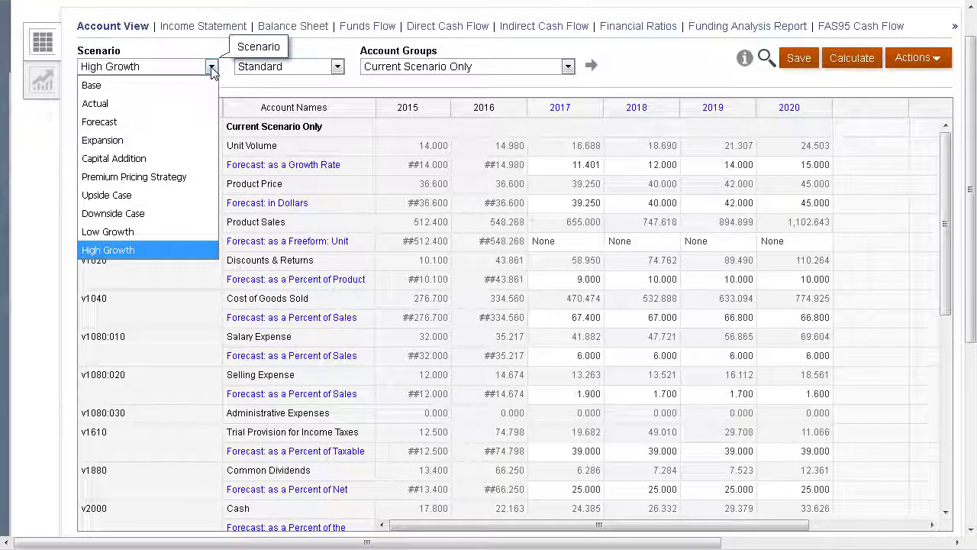
{"action": "left_click", "coordinate": [343, 95]}
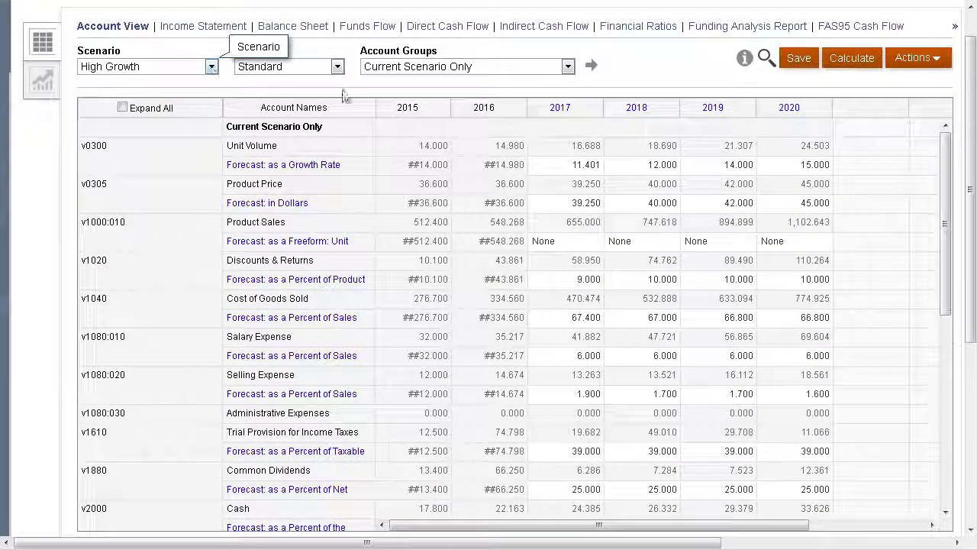
{"action": "left_click", "coordinate": [916, 58]}
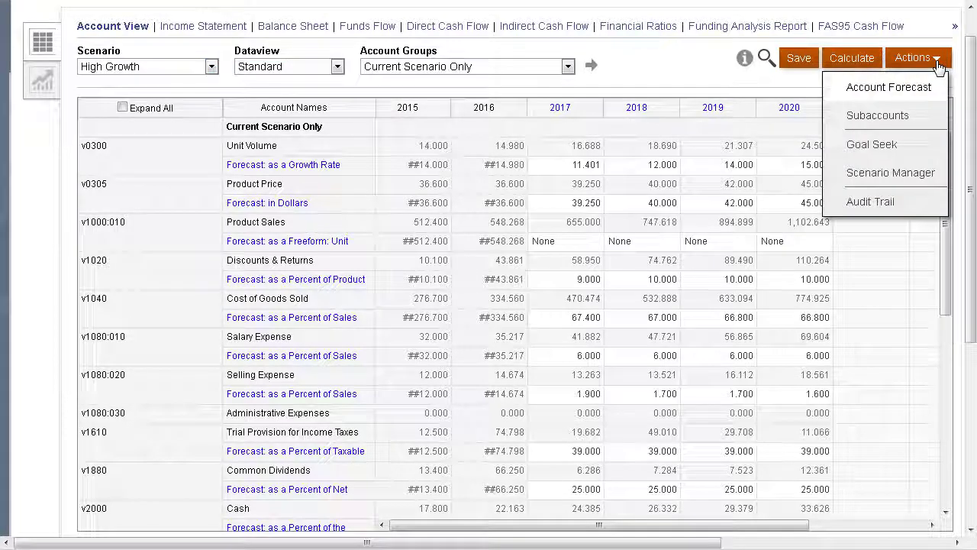
{"action": "left_click", "coordinate": [908, 168]}
{"action": "left_click_drag", "start_coordinate": [746, 456], "coordinate": [738, 264]}
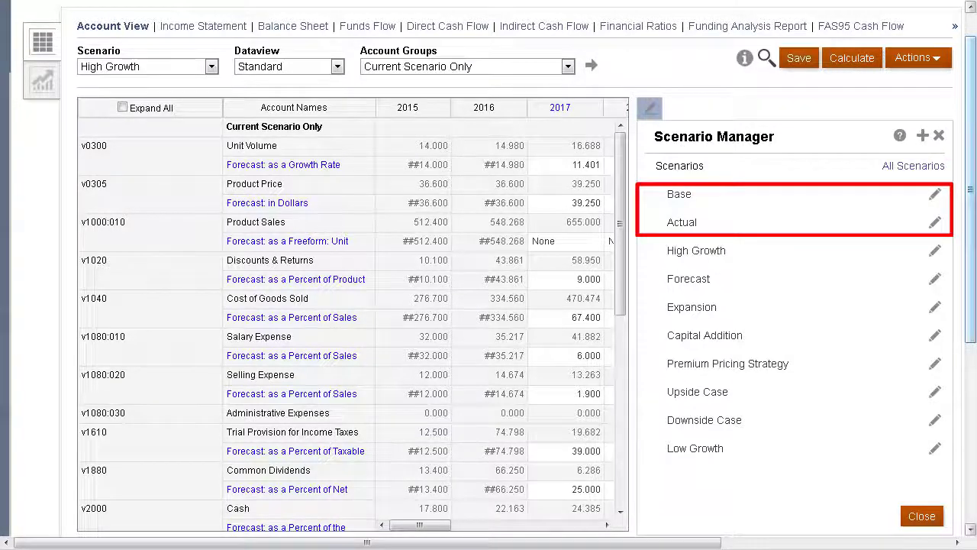
{"action": "left_click", "coordinate": [921, 515]}
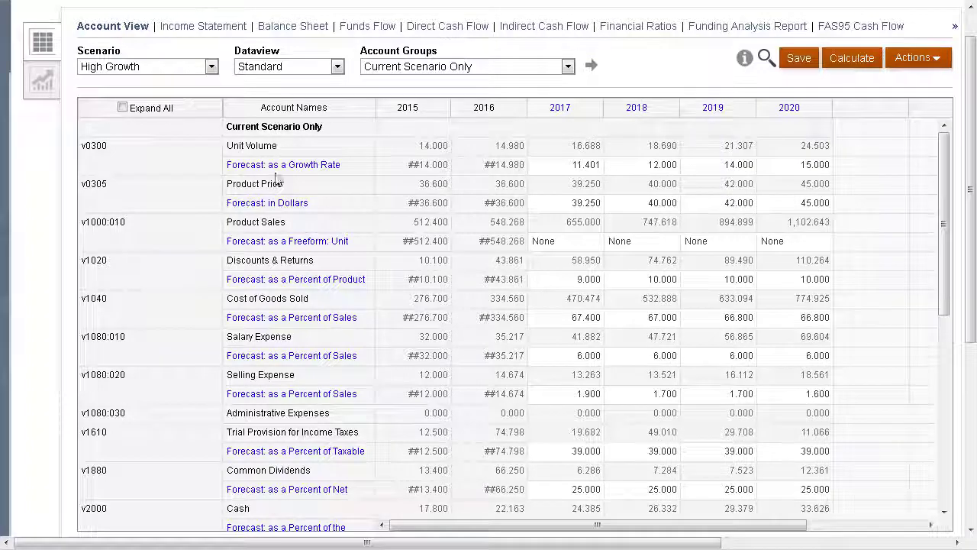
{"action": "left_click", "coordinate": [212, 68]}
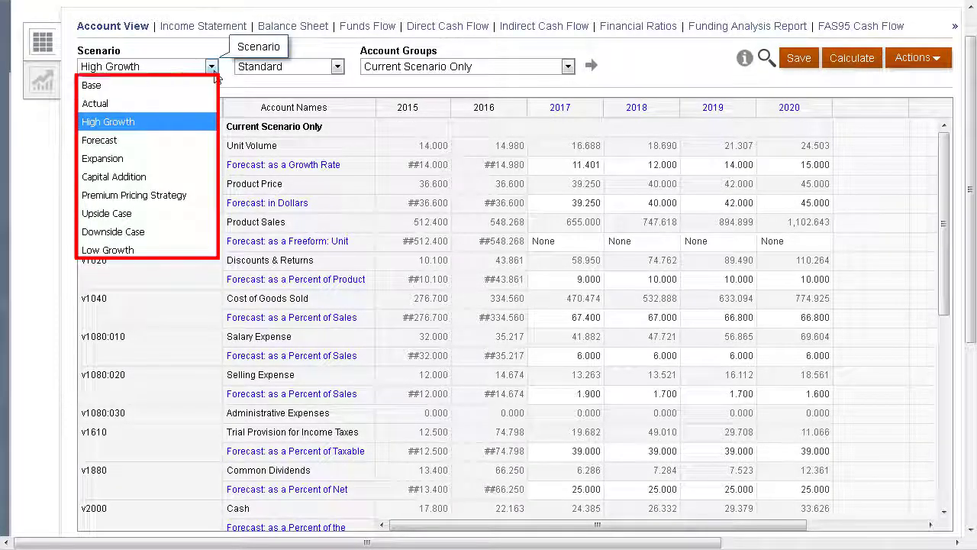